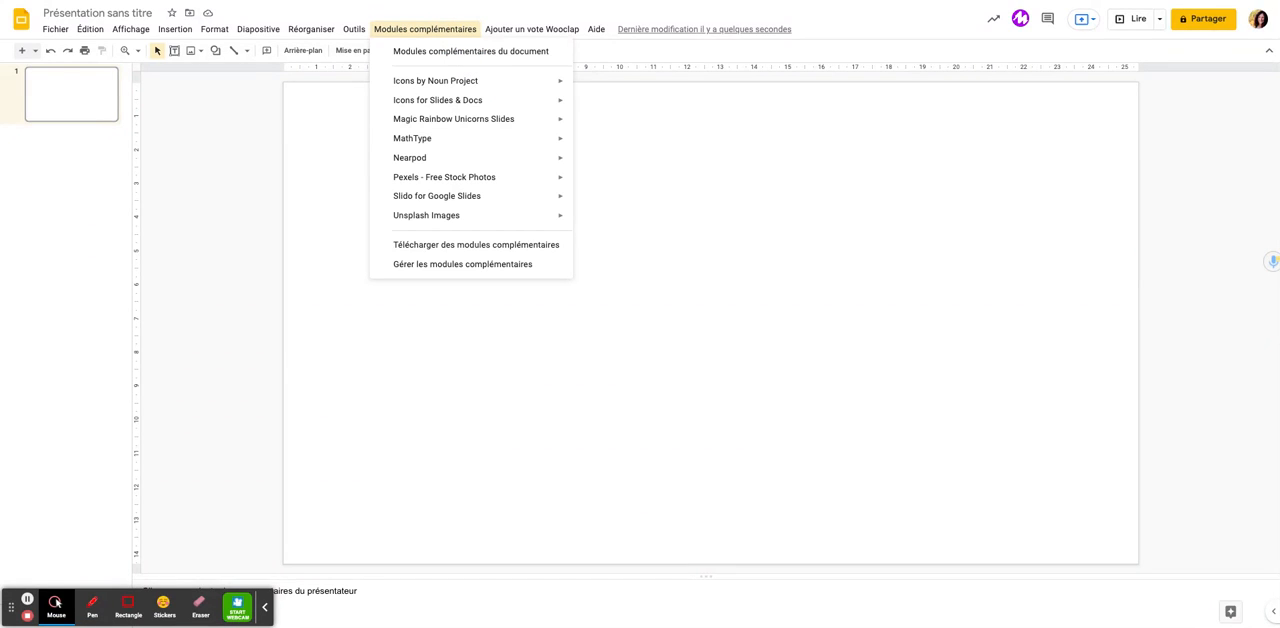
Start the Icons for Slides & Docs add-on in the blank presentation
{"action": "left_click", "coordinate": [451, 28]}
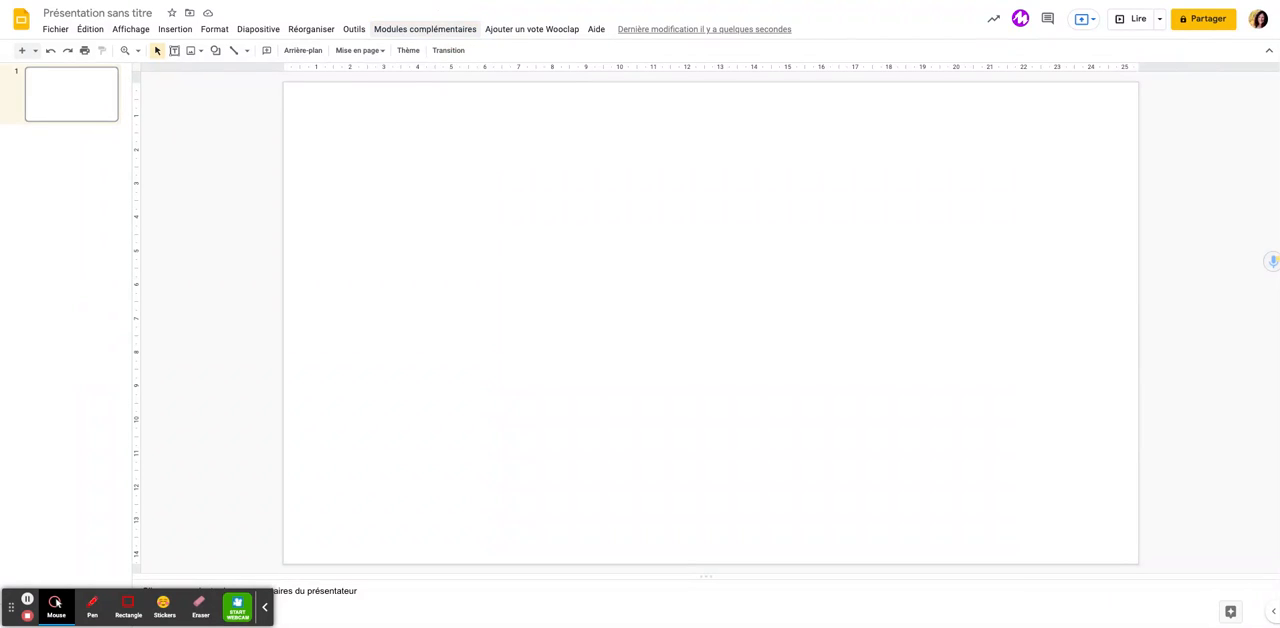
{"action": "left_click", "coordinate": [451, 28]}
{"action": "mouse_move", "coordinate": [460, 100]}
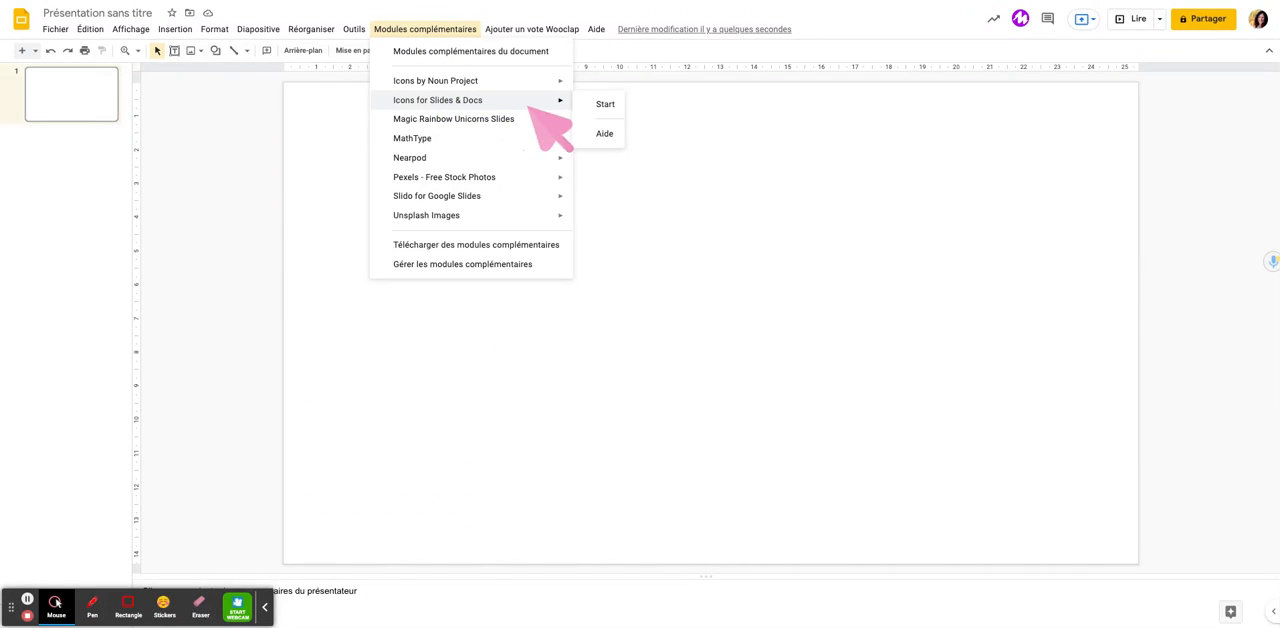
{"action": "left_click", "coordinate": [605, 104]}
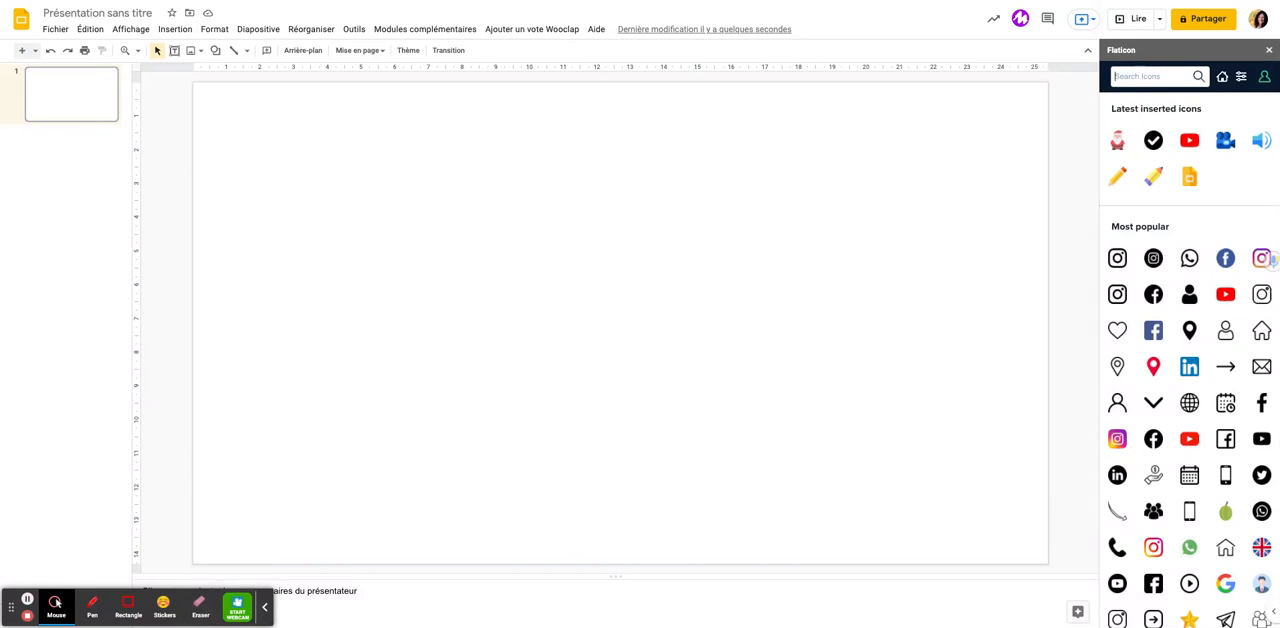
Search the icon library for christmas and choose the red-hatted Santa Claus icon with black outlines
{"action": "type", "text": "christmas"}
{"action": "key", "text": "Return"}
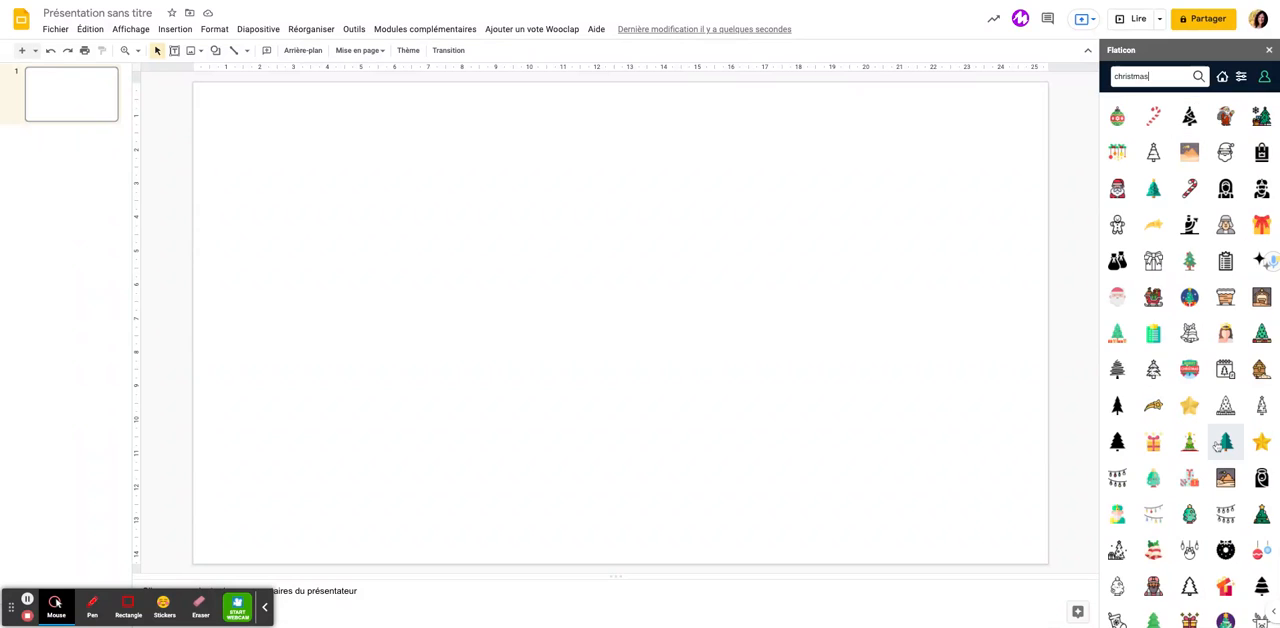
{"action": "scroll", "coordinate": [1220, 442], "scroll_direction": "down", "scroll_amount": 2}
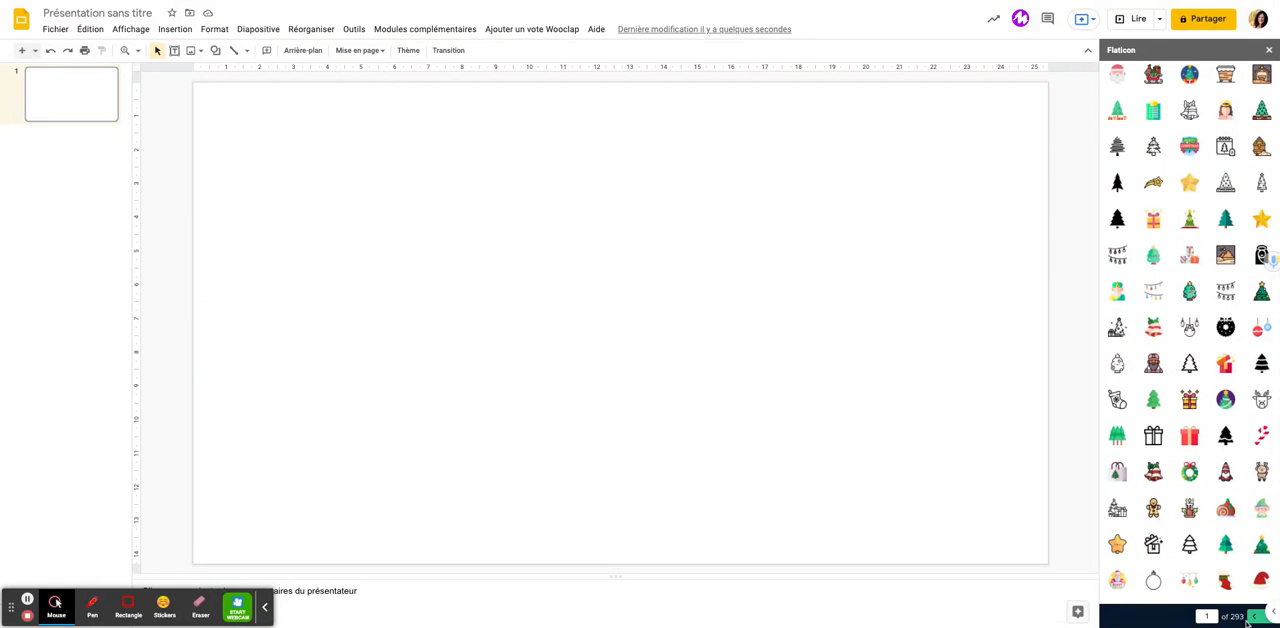
{"action": "scroll", "coordinate": [1224, 540], "scroll_direction": "up", "scroll_amount": 2}
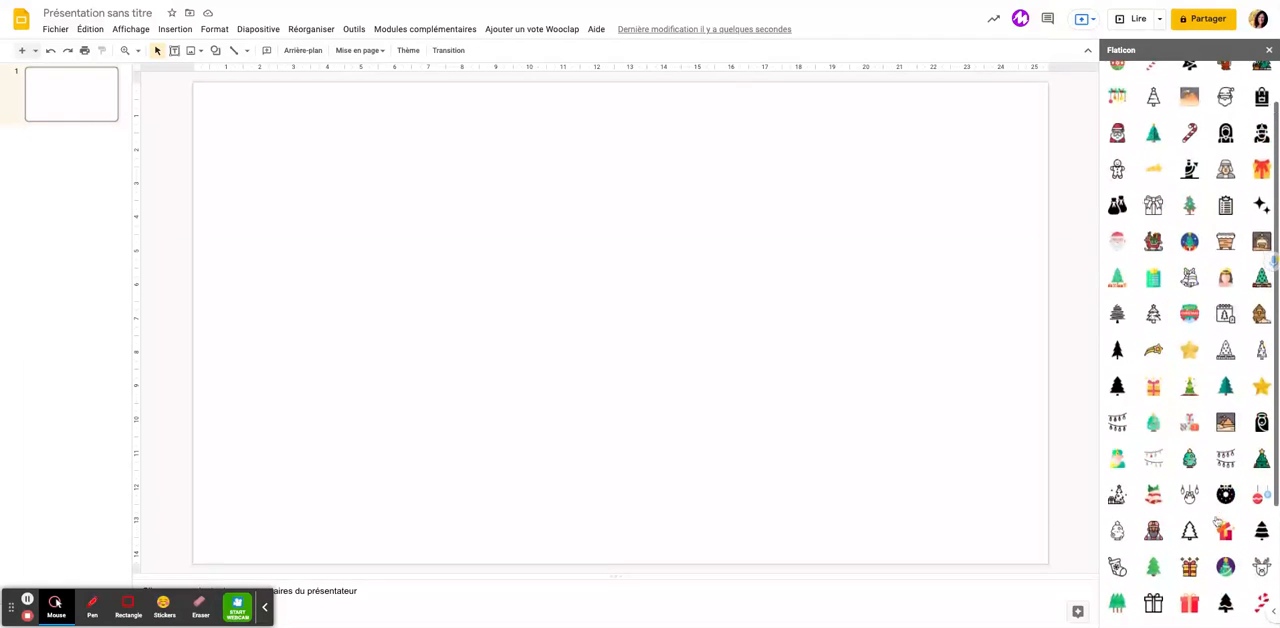
{"action": "scroll", "coordinate": [1222, 530], "scroll_direction": "up", "scroll_amount": 1}
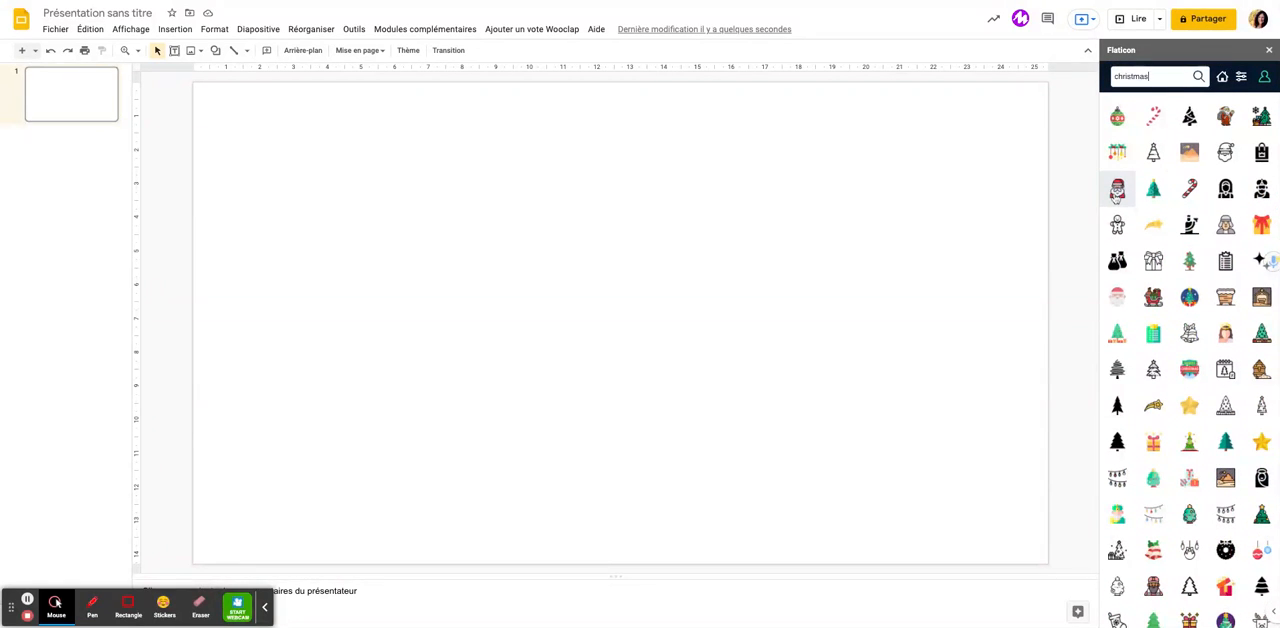
{"action": "left_click", "coordinate": [1117, 192]}
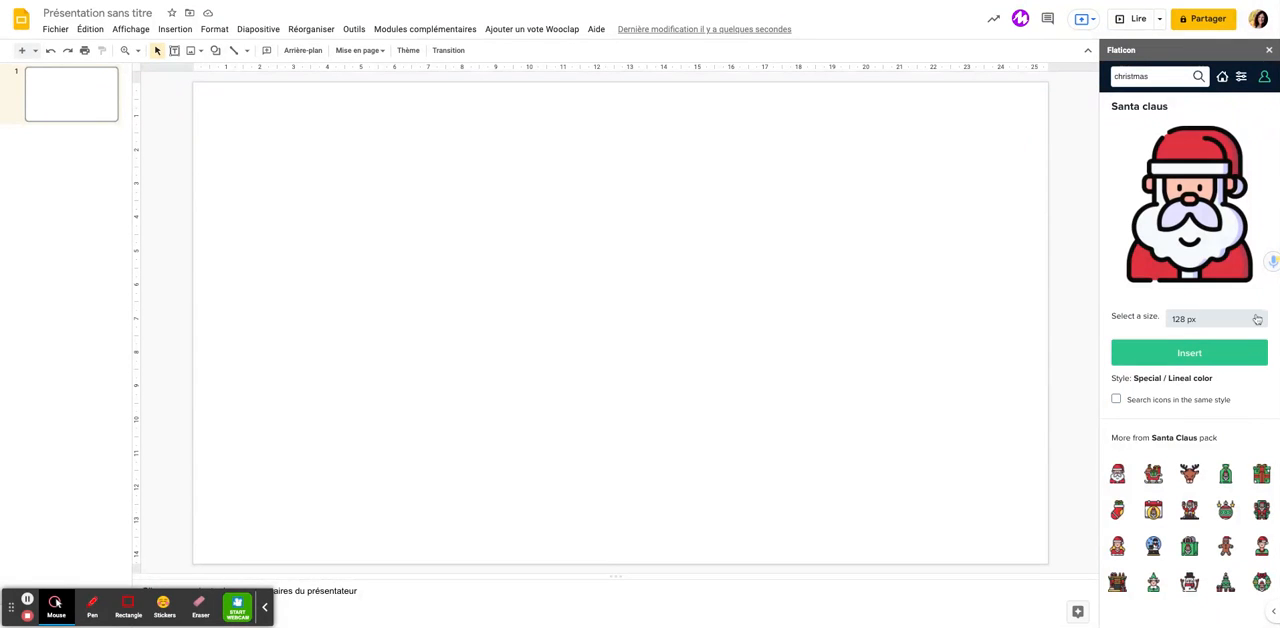
Insert the Santa Claus icon at 128 px, and enlarge and position it in the upper-left part of the slide
{"action": "left_click", "coordinate": [1225, 319]}
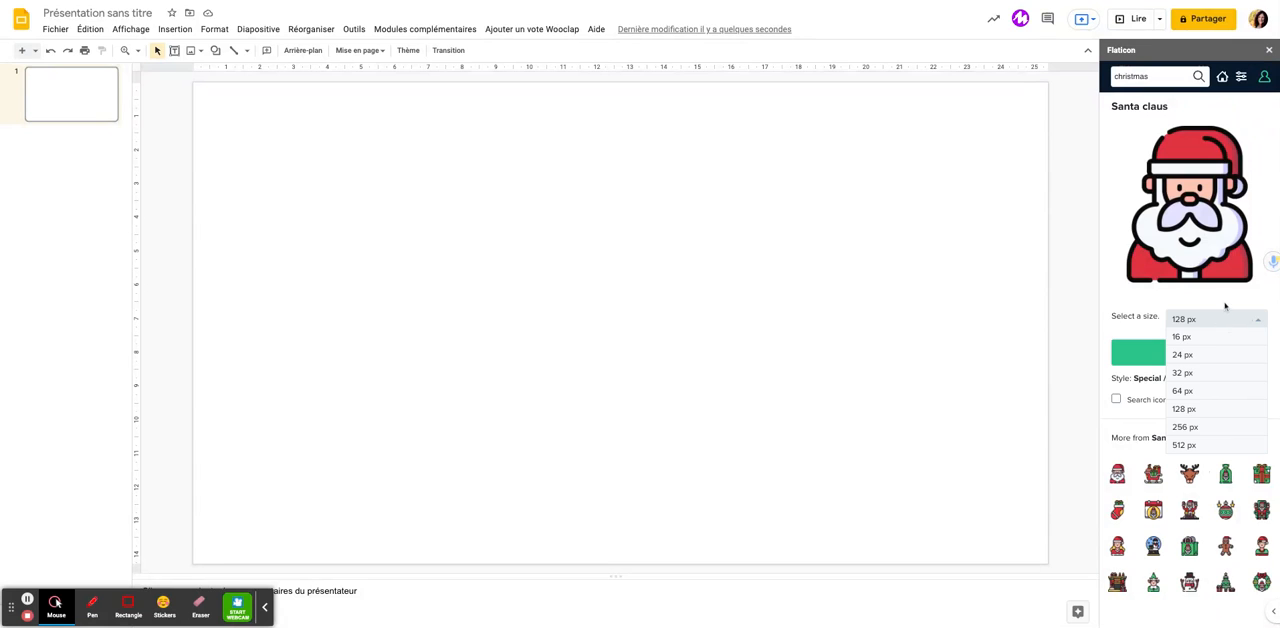
{"action": "left_click", "coordinate": [1225, 306]}
{"action": "left_click", "coordinate": [1207, 355]}
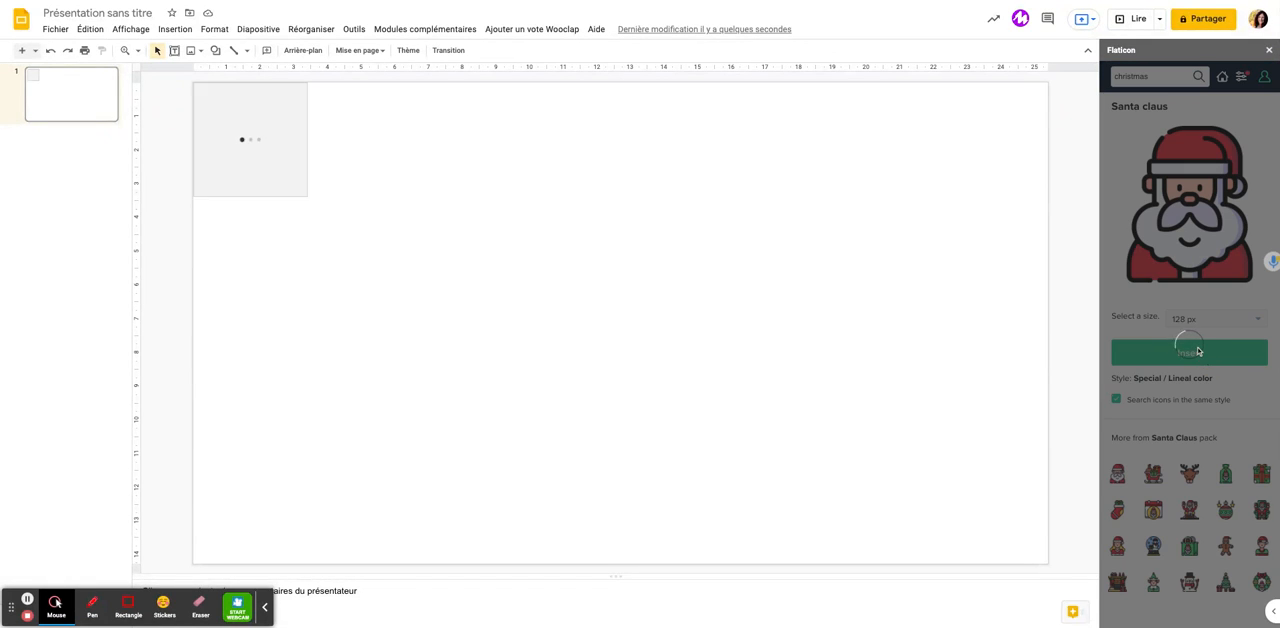
{"action": "left_click_drag", "start_coordinate": [298, 150], "coordinate": [343, 198]}
{"action": "left_click_drag", "start_coordinate": [366, 249], "coordinate": [455, 330]}
{"action": "left_click", "coordinate": [540, 298]}
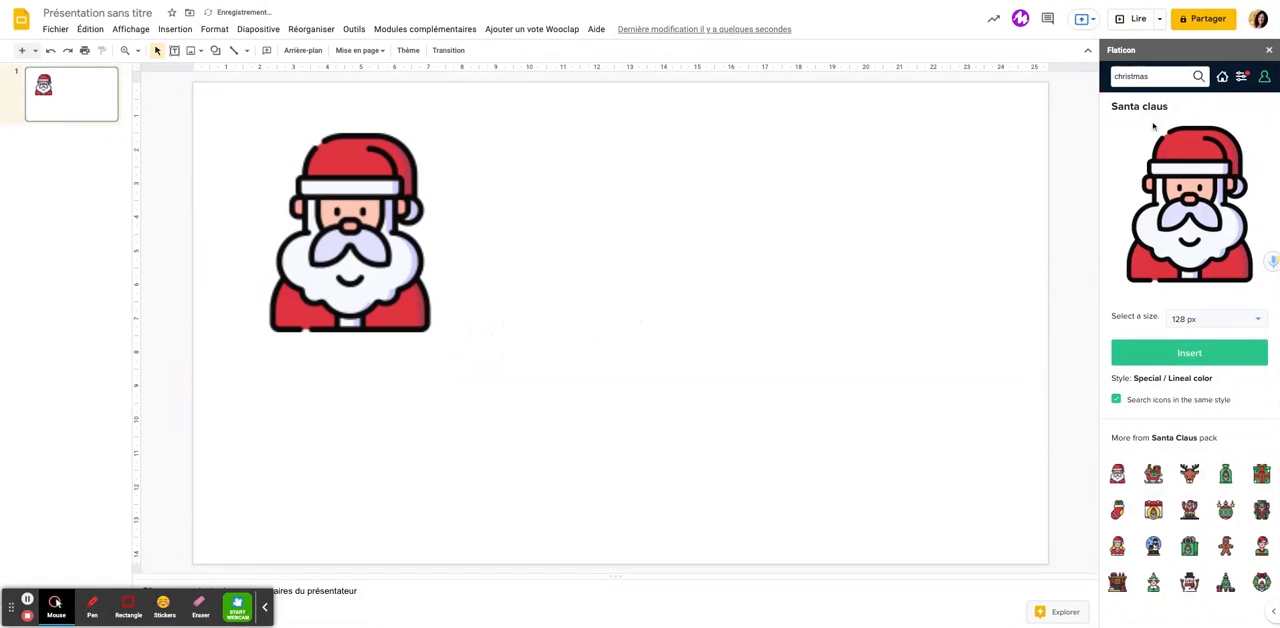
Clear the Special / Lineal color style filter and restrict the icon shapes to Hand Drawn
{"action": "left_click", "coordinate": [1240, 79]}
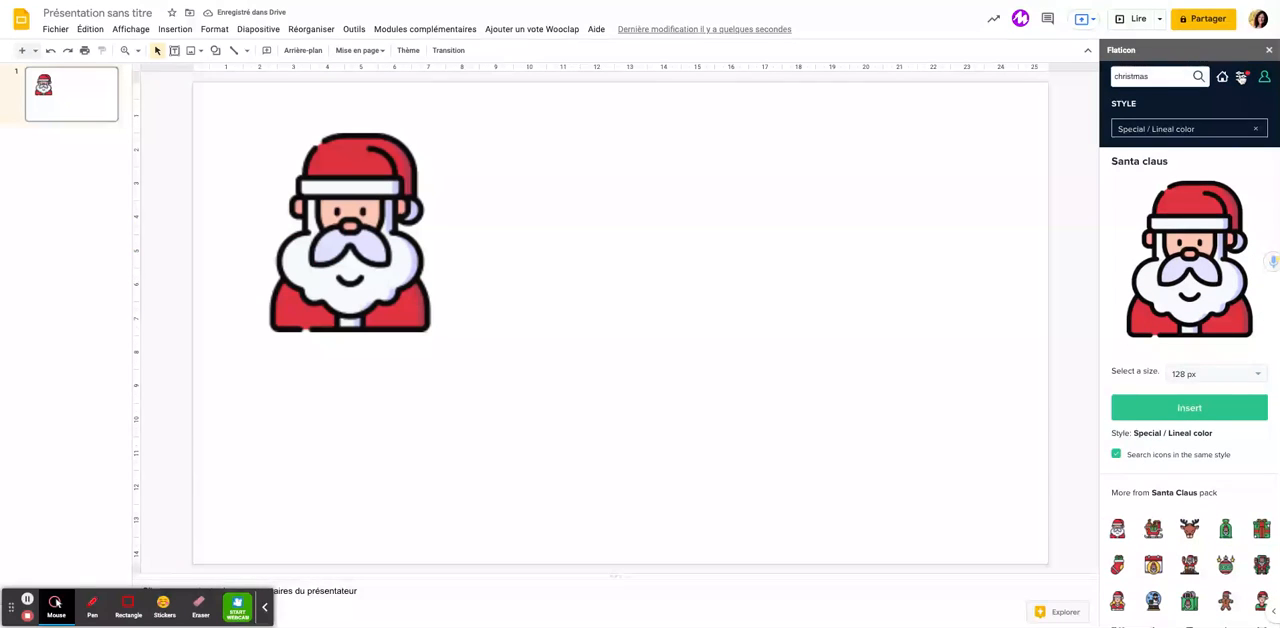
{"action": "left_click", "coordinate": [1258, 130]}
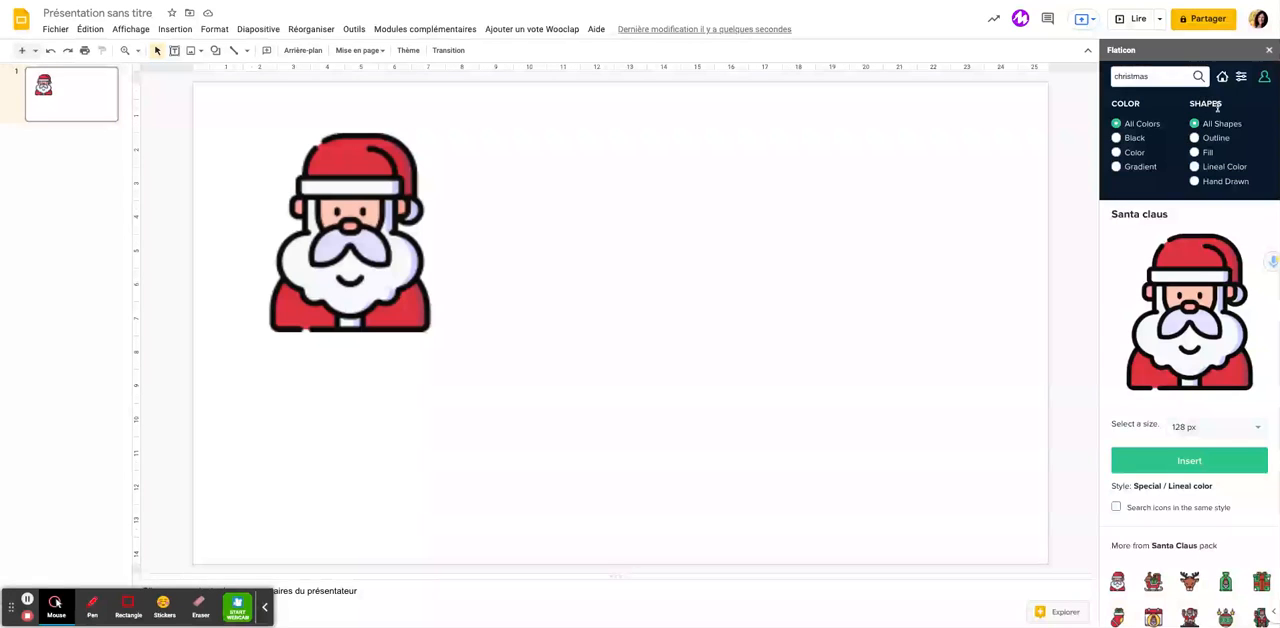
{"action": "left_click", "coordinate": [1195, 182]}
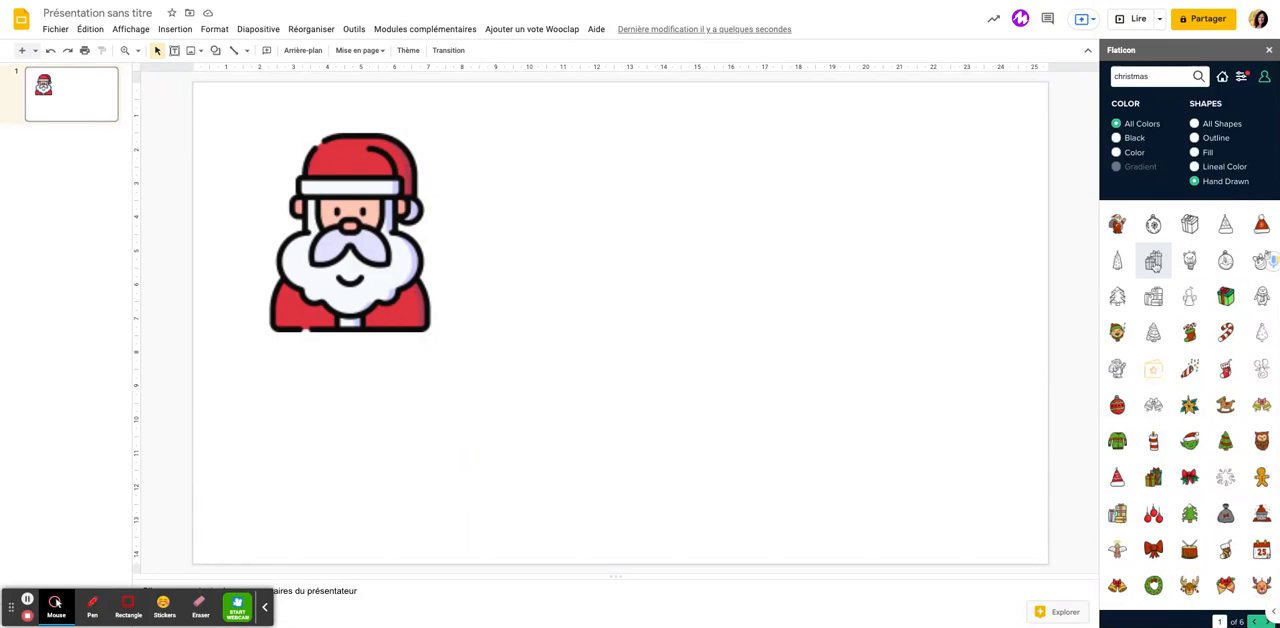
Insert the hand-drawn gift box icon in red at 128 px and place it to the right of Santa Claus
{"action": "left_click", "coordinate": [1196, 229]}
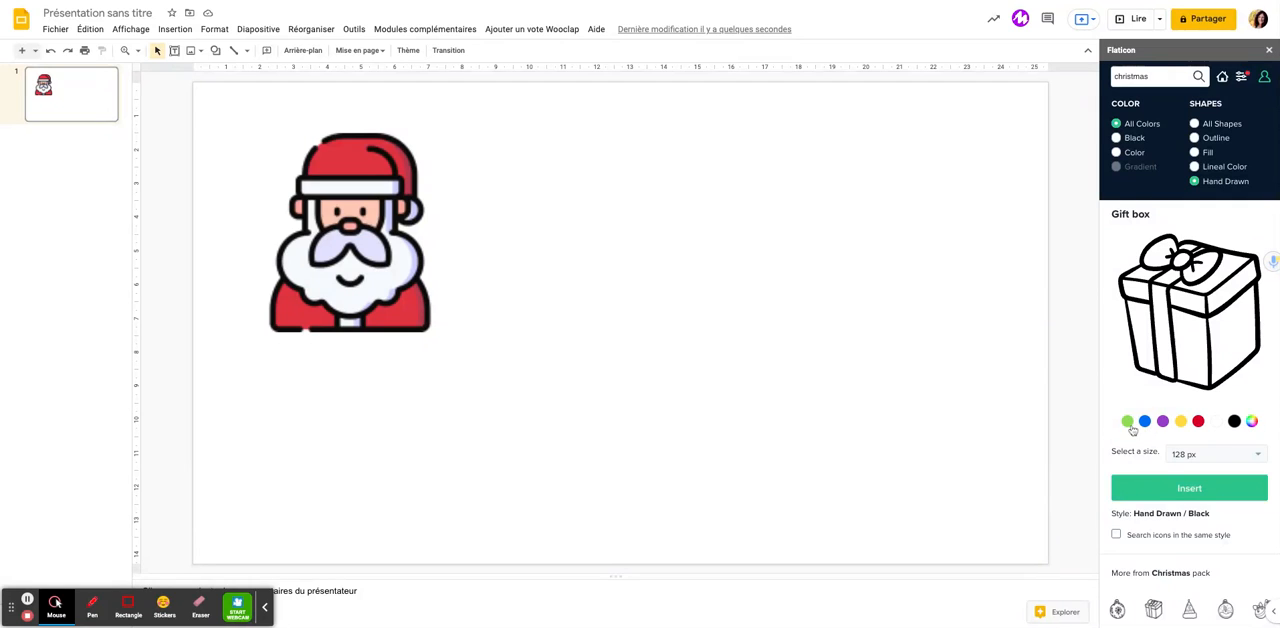
{"action": "left_click", "coordinate": [1198, 421]}
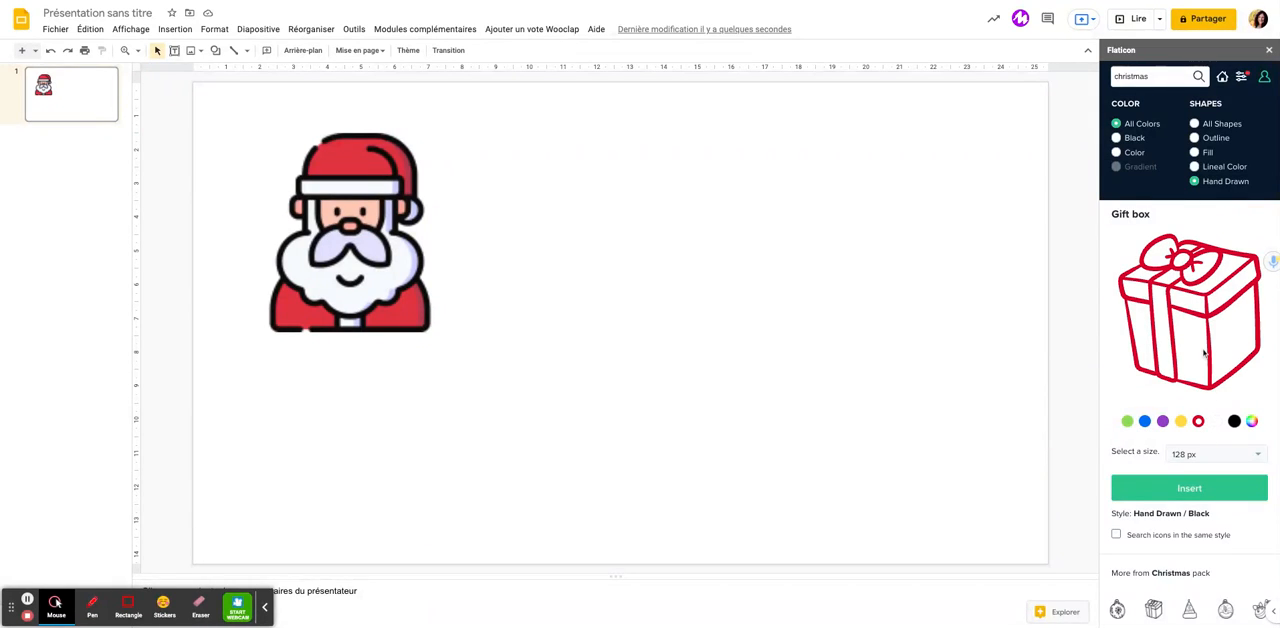
{"action": "scroll", "coordinate": [1188, 332], "scroll_direction": "down", "scroll_amount": 2}
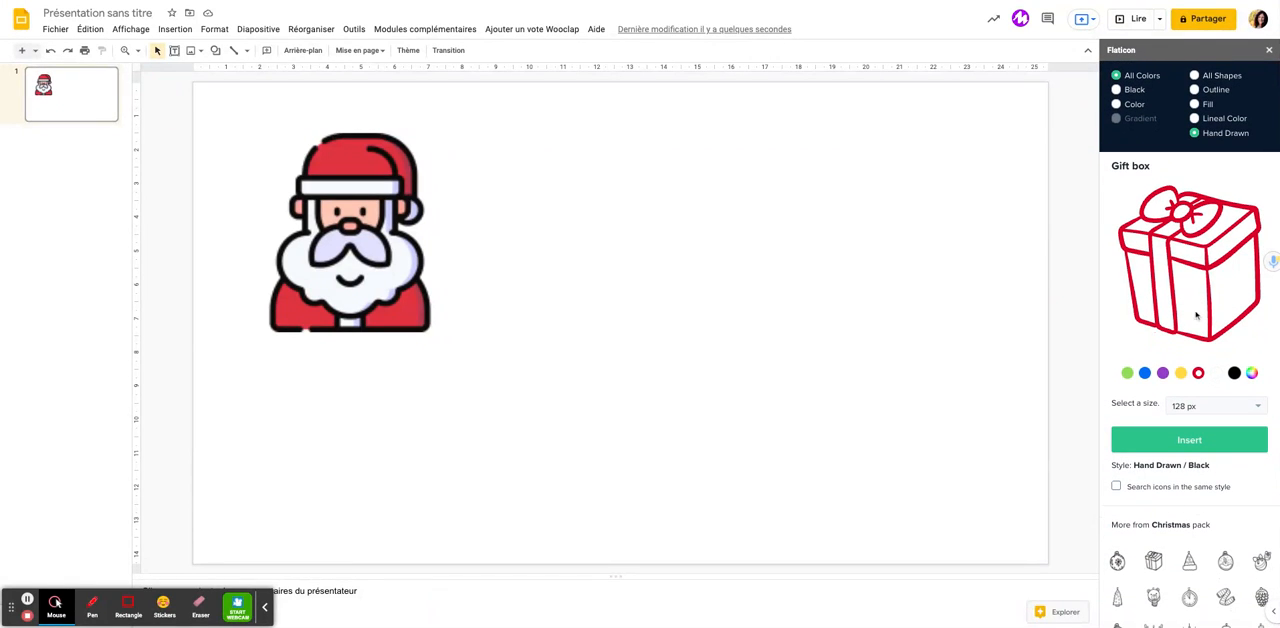
{"action": "left_click", "coordinate": [1190, 450]}
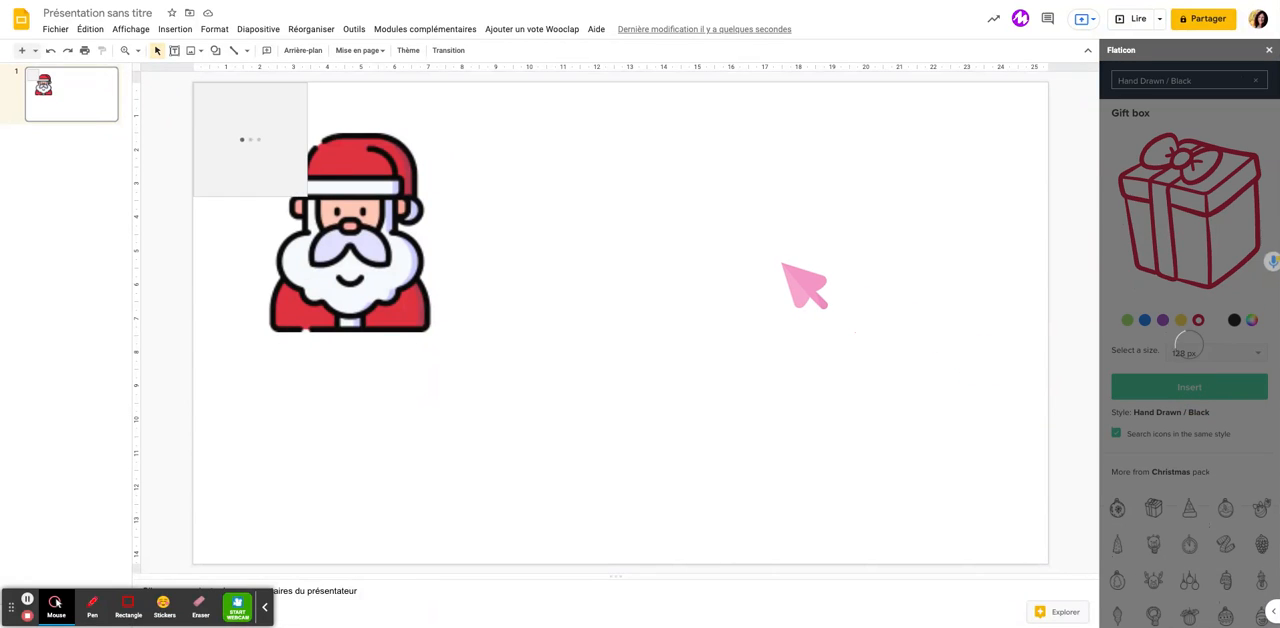
{"action": "left_click", "coordinate": [254, 132]}
{"action": "left_click_drag", "start_coordinate": [256, 132], "coordinate": [569, 166]}
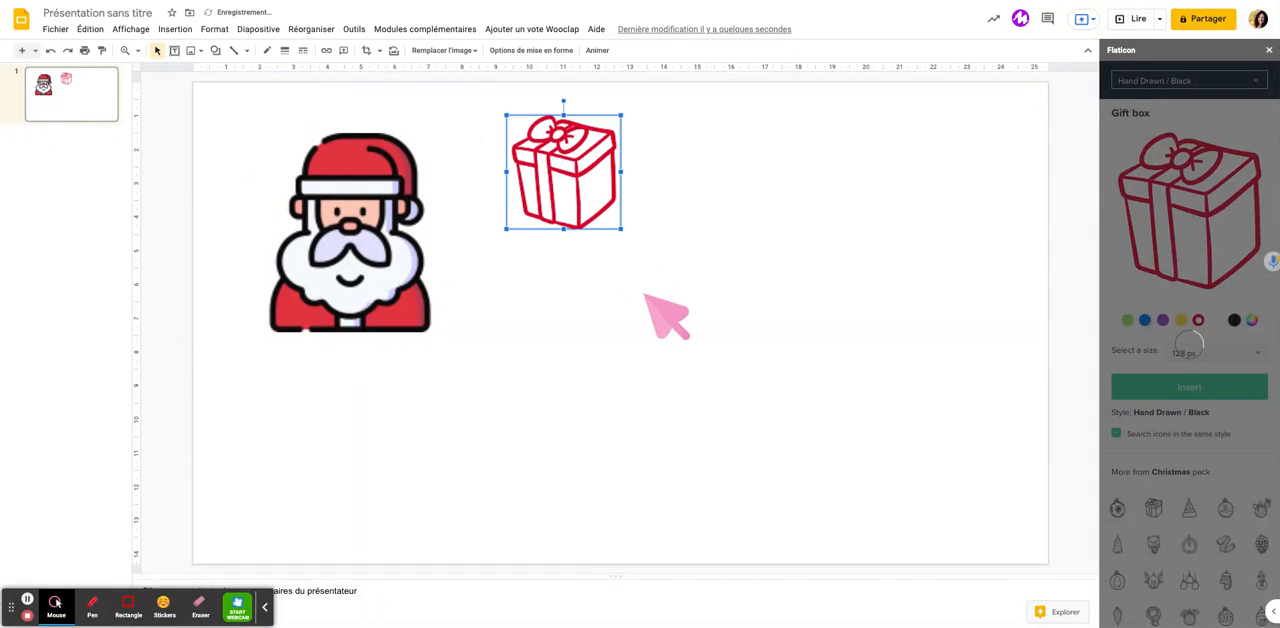
{"action": "left_click", "coordinate": [665, 312]}
Insert the reindeer icon from the same Christmas pack in red and place it to the right of the gift box
{"action": "scroll", "coordinate": [1200, 462], "scroll_direction": "down", "scroll_amount": 3}
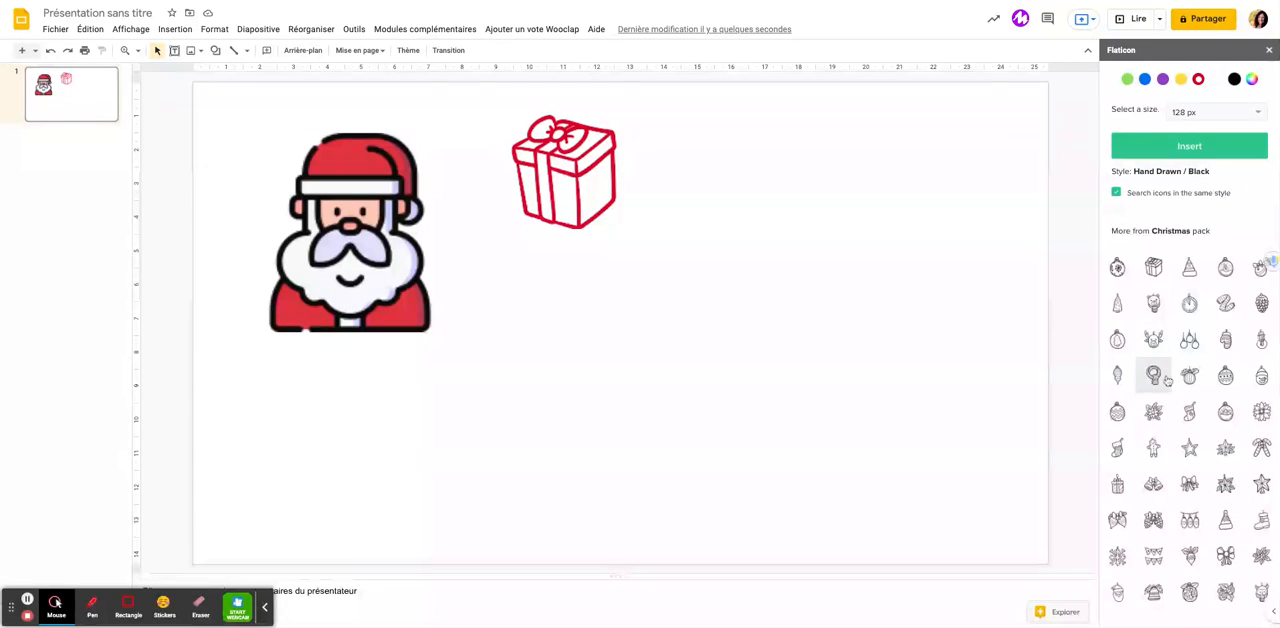
{"action": "left_click", "coordinate": [1153, 339]}
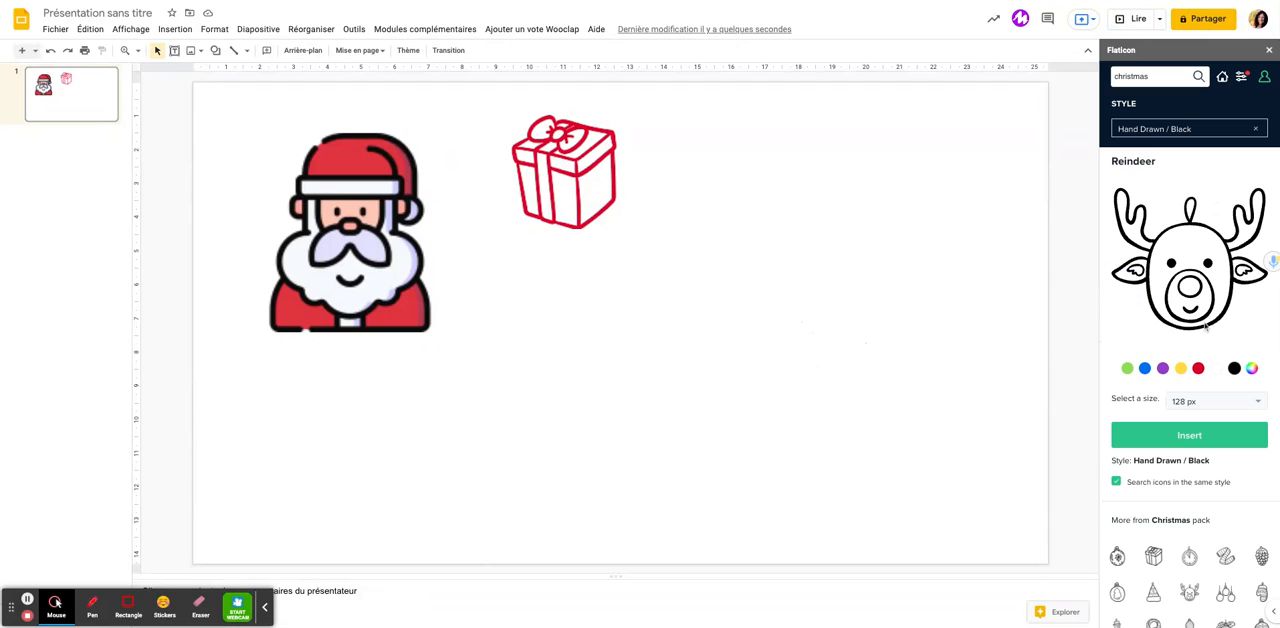
{"action": "left_click", "coordinate": [1197, 369]}
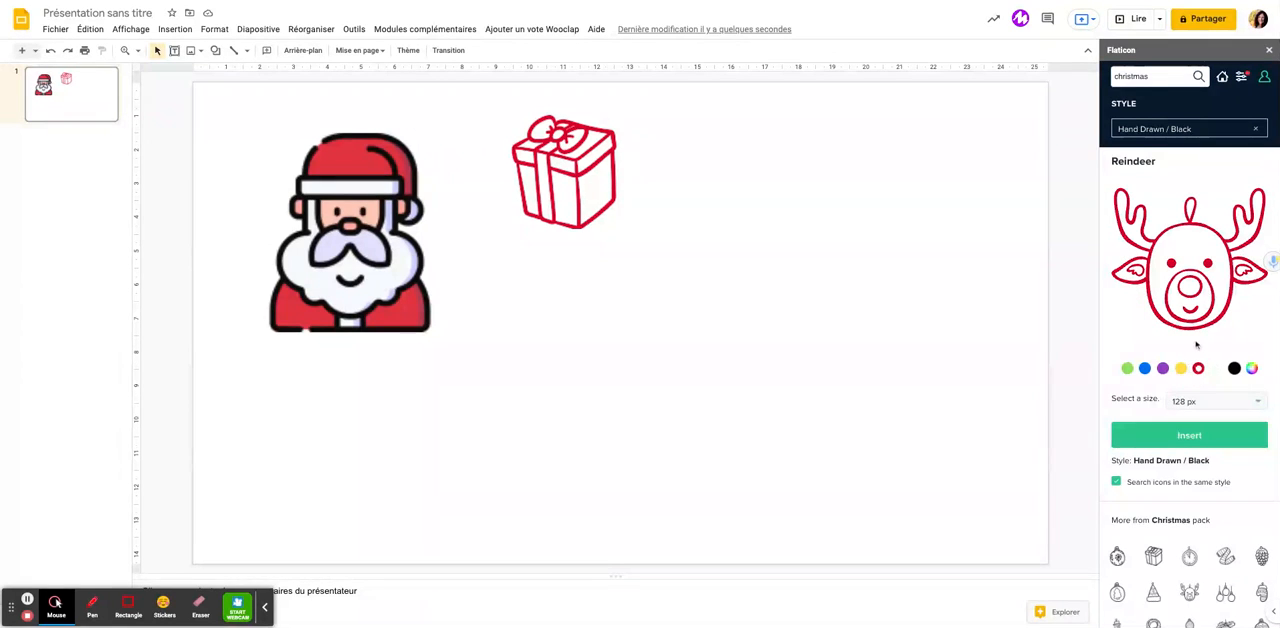
{"action": "left_click", "coordinate": [1178, 437]}
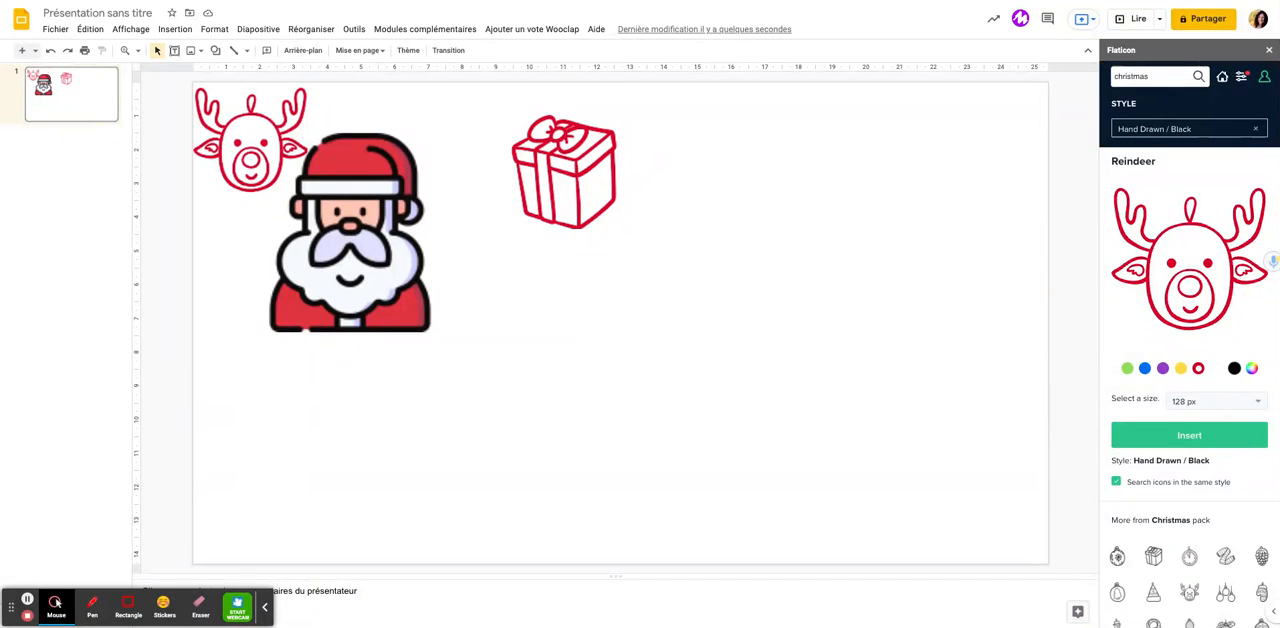
{"action": "left_click", "coordinate": [248, 168]}
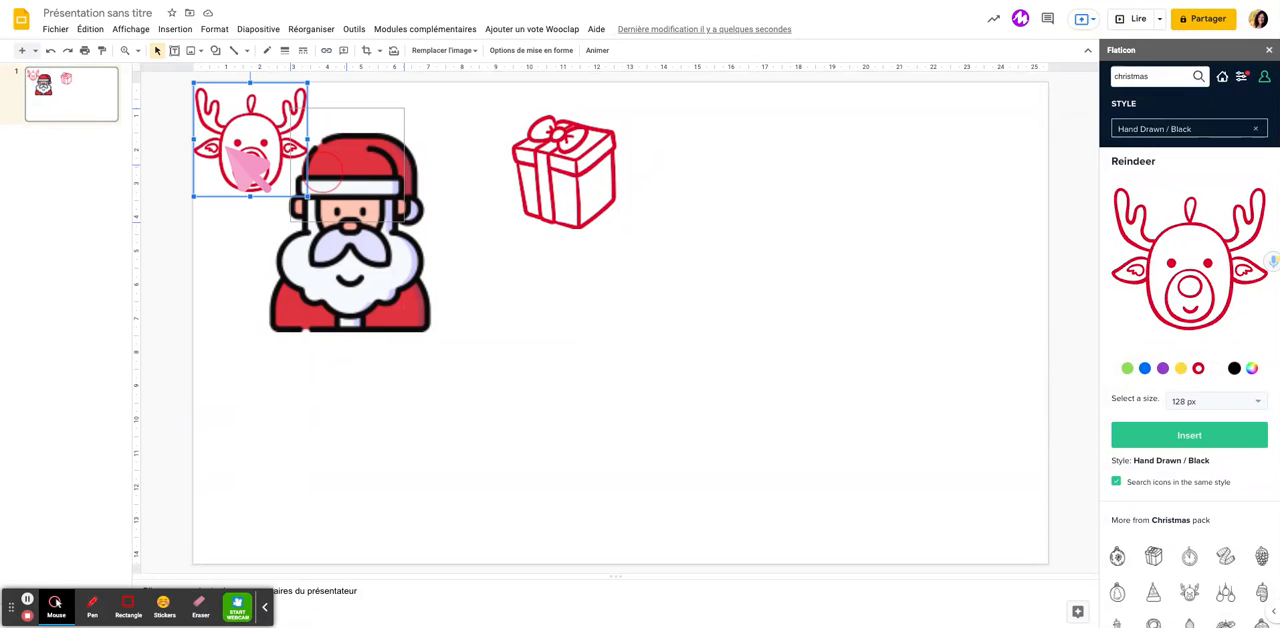
{"action": "left_click_drag", "start_coordinate": [730, 207], "coordinate": [732, 208]}
{"action": "left_click", "coordinate": [798, 306]}
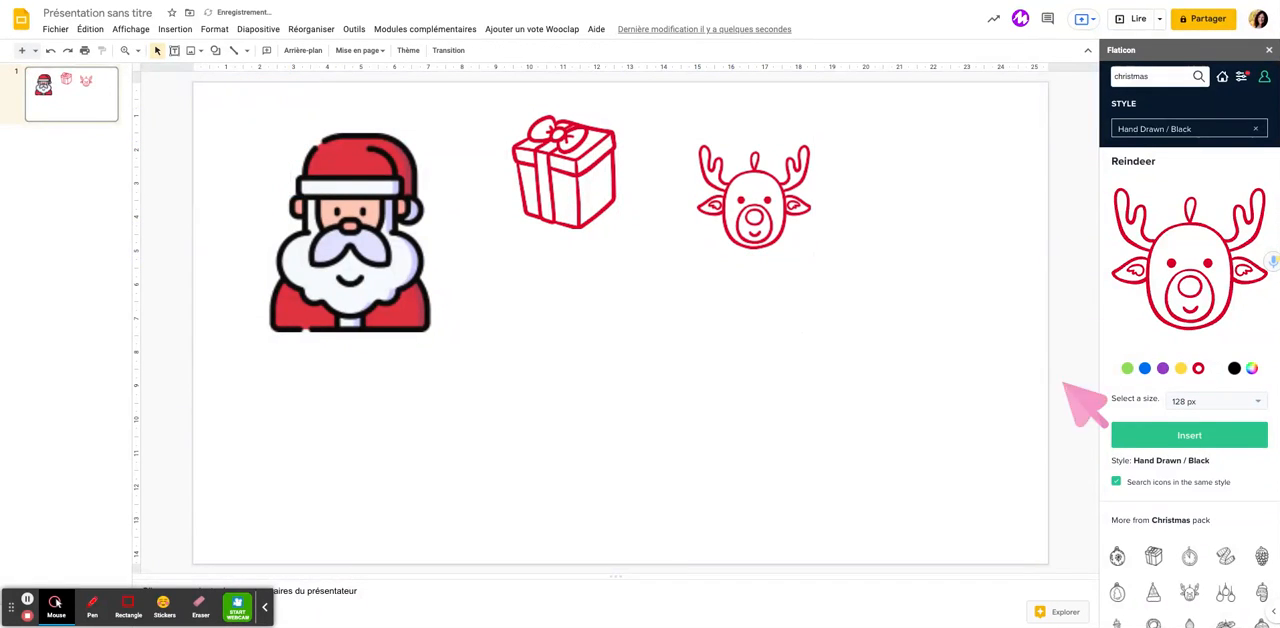
Search the icon library for facebook and clear the Hand Drawn / Black style filter to include all shapes
{"action": "double_click", "coordinate": [1159, 75]}
{"action": "key", "text": "BackSpace"}
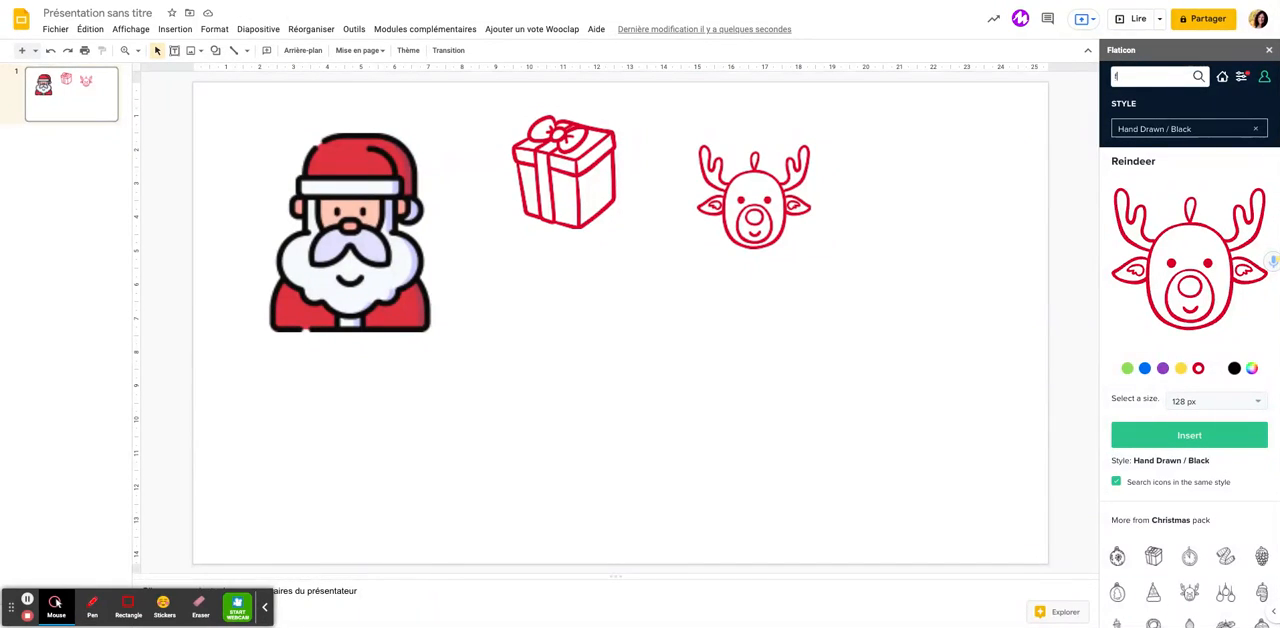
{"action": "type", "text": "facebook"}
{"action": "key", "text": "Return"}
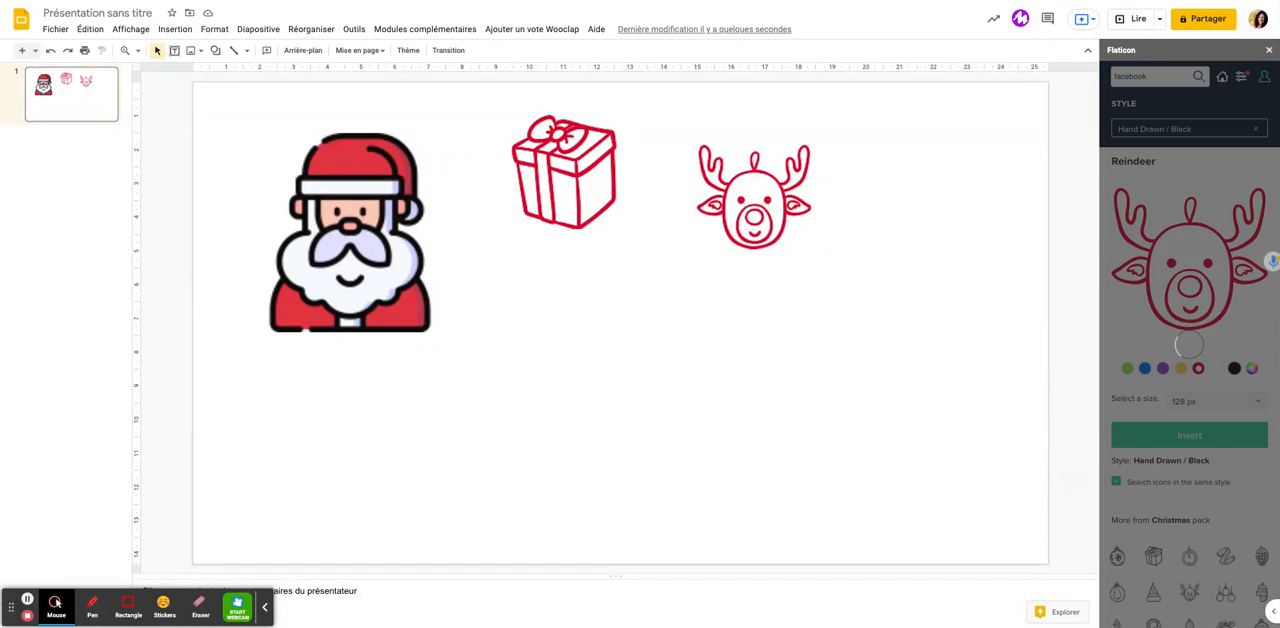
{"action": "left_click", "coordinate": [1258, 132]}
{"action": "left_click", "coordinate": [1194, 123]}
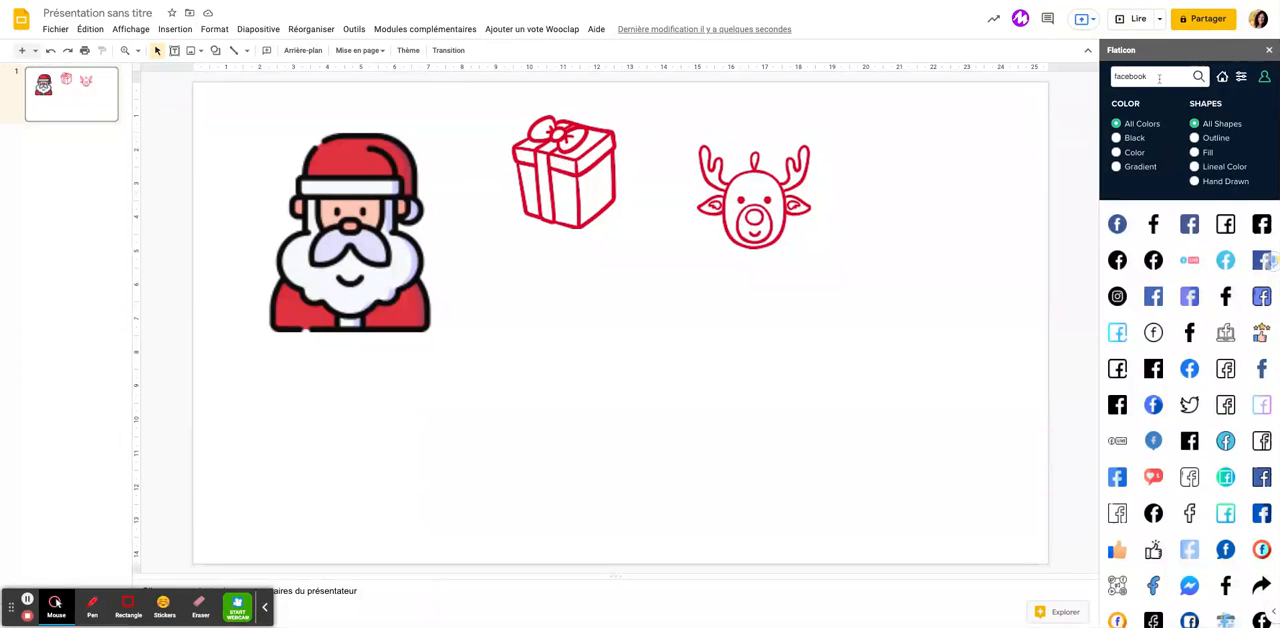
{"action": "key", "text": "Return"}
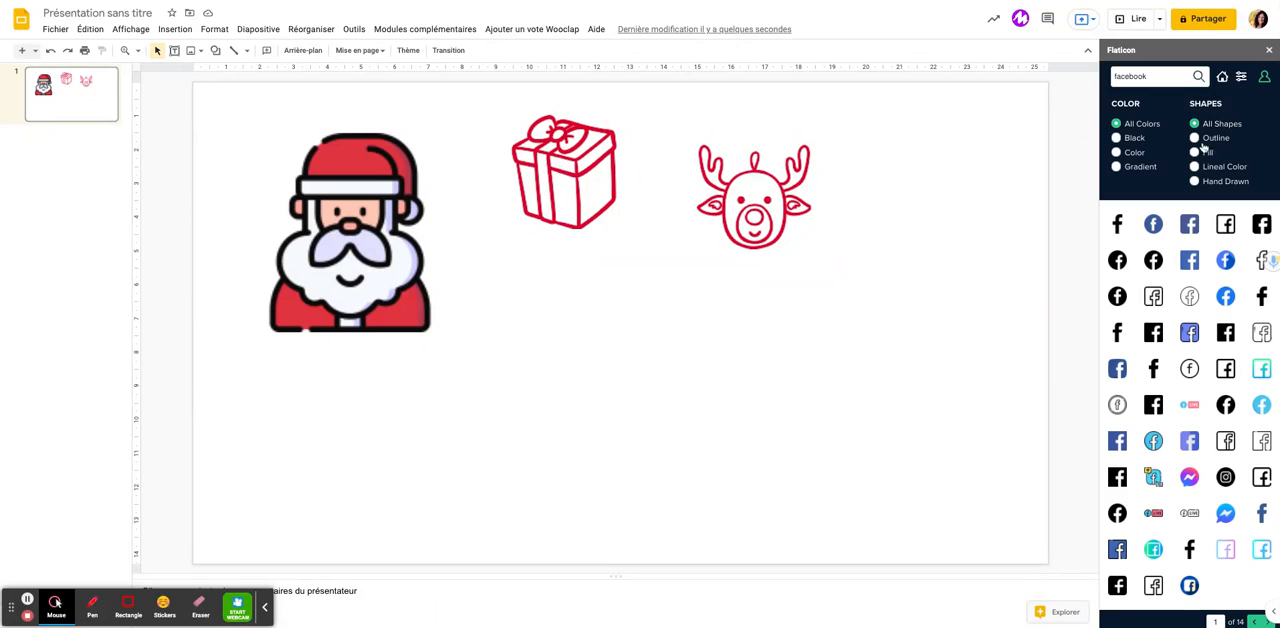
Insert the round blue Facebook icon at 128 px and place it below the gift box
{"action": "scroll", "coordinate": [1226, 468], "scroll_direction": "down", "scroll_amount": 3}
{"action": "scroll", "coordinate": [1228, 470], "scroll_direction": "down", "scroll_amount": 2}
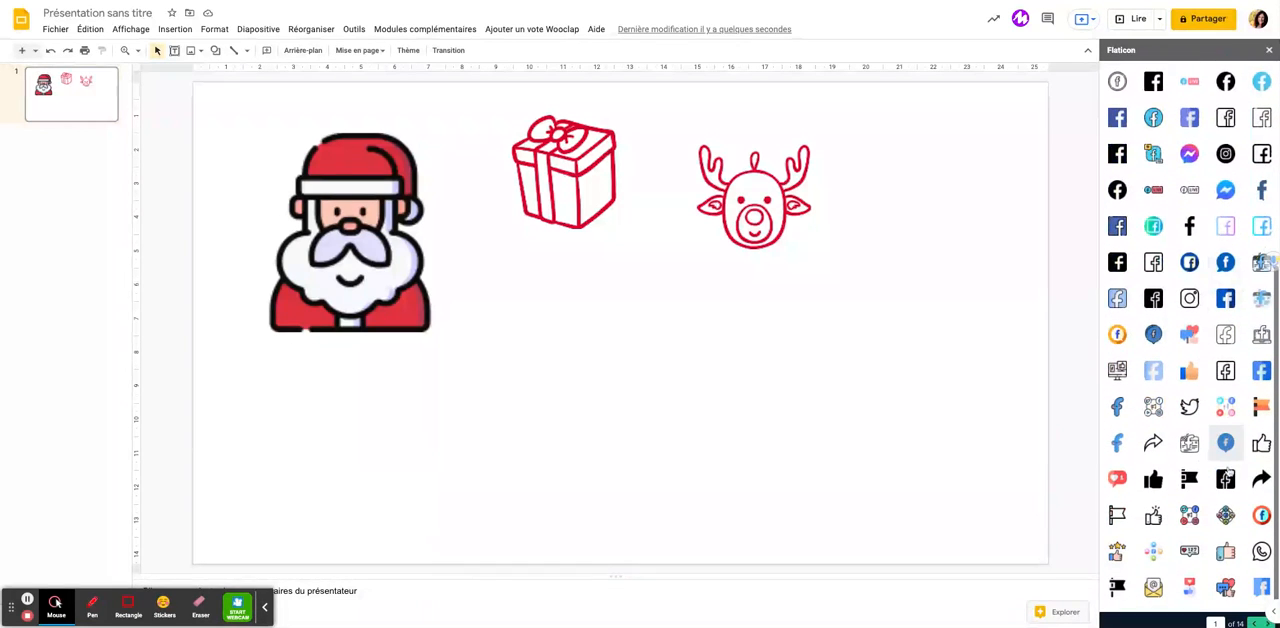
{"action": "scroll", "coordinate": [1227, 471], "scroll_direction": "up", "scroll_amount": 4}
{"action": "scroll", "coordinate": [1228, 471], "scroll_direction": "up", "scroll_amount": 2}
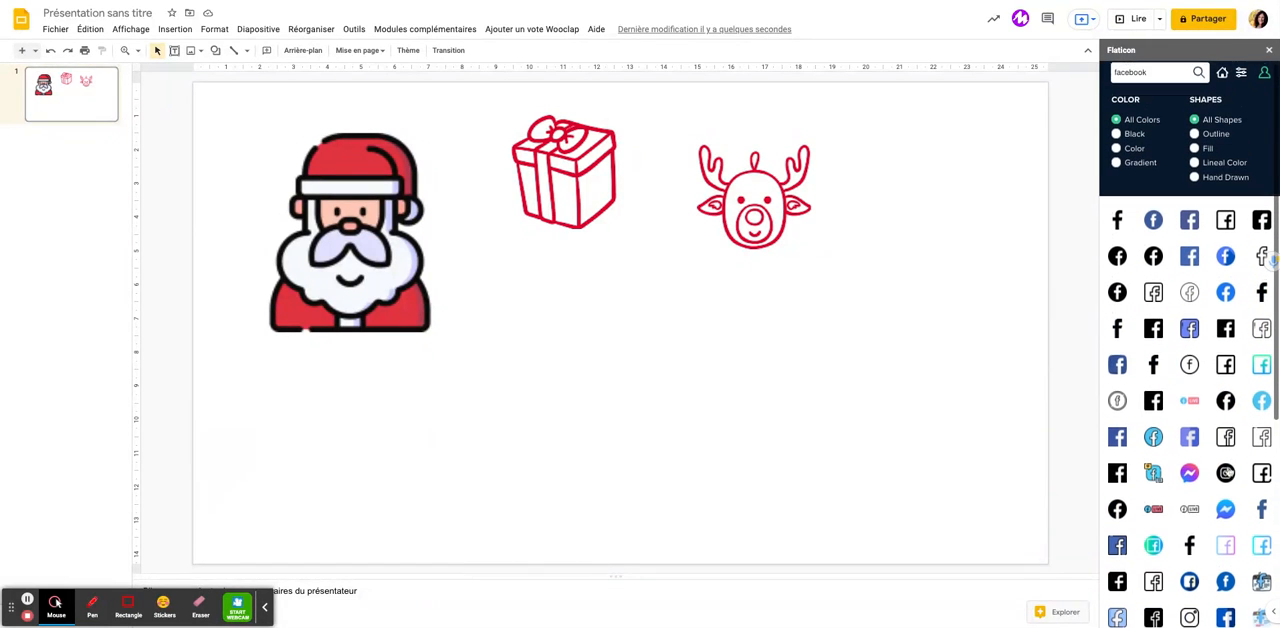
{"action": "left_click", "coordinate": [1155, 226]}
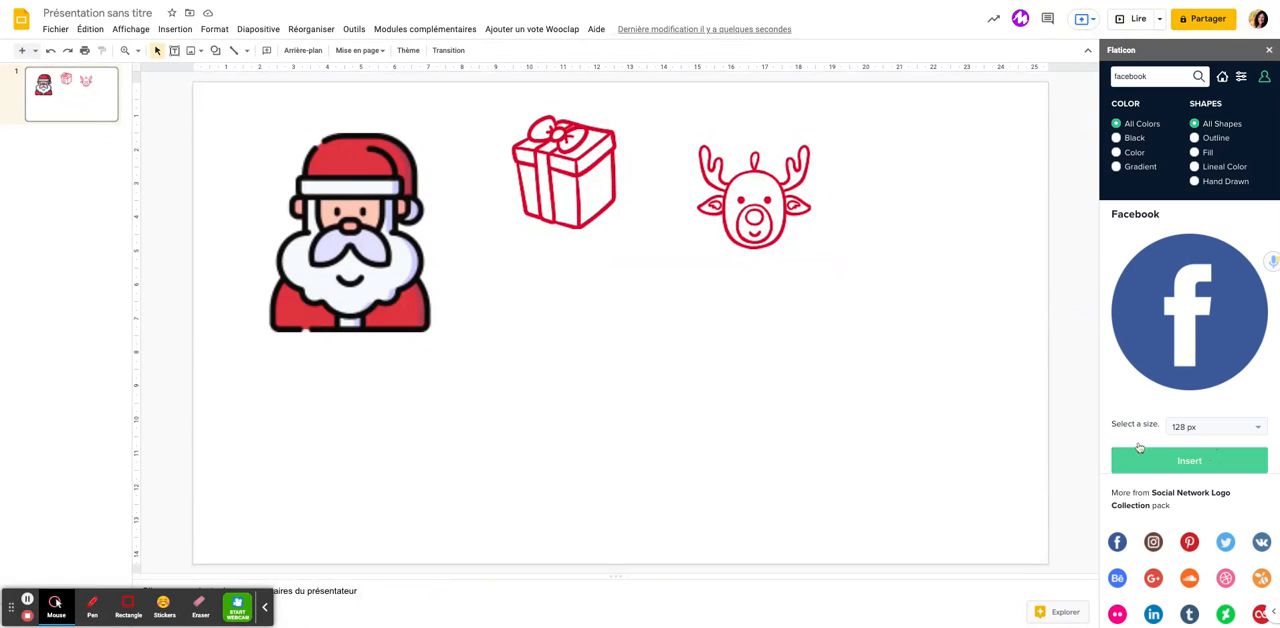
{"action": "left_click", "coordinate": [1230, 467]}
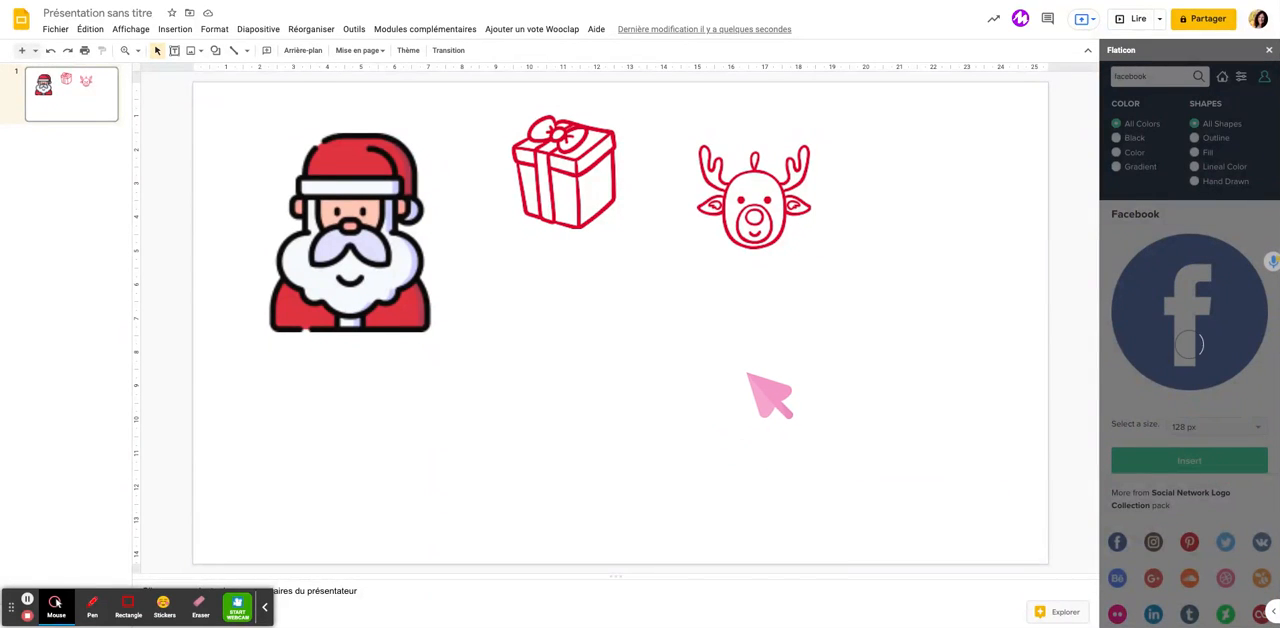
{"action": "left_click_drag", "start_coordinate": [268, 138], "coordinate": [603, 347]}
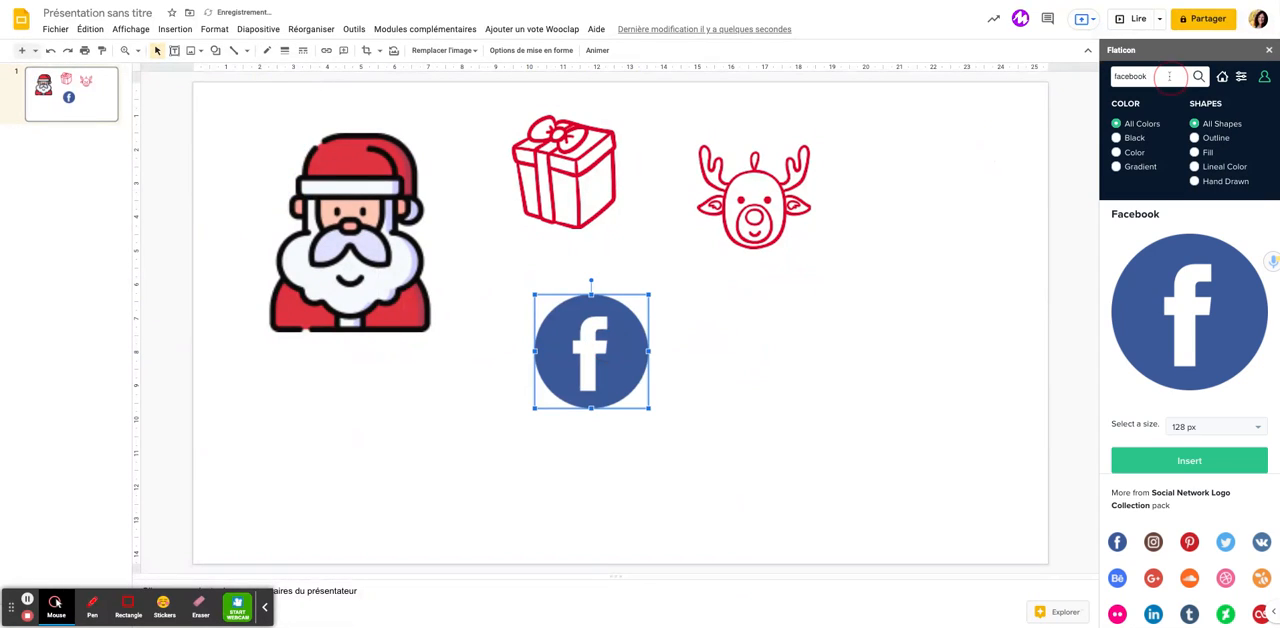
Browse the icon library's results for apple and return to the add-on's home view
{"action": "double_click", "coordinate": [1169, 76]}
{"action": "type", "text": "apple"}
{"action": "key", "text": "Return"}
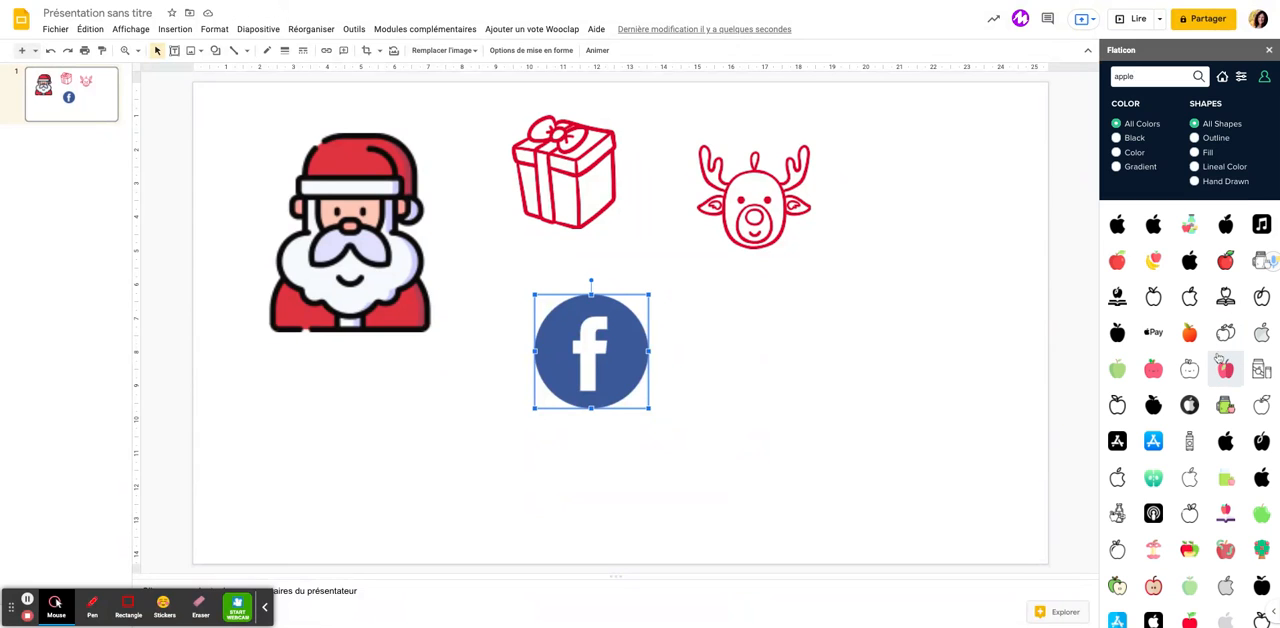
{"action": "scroll", "coordinate": [1218, 358], "scroll_direction": "down", "scroll_amount": 5}
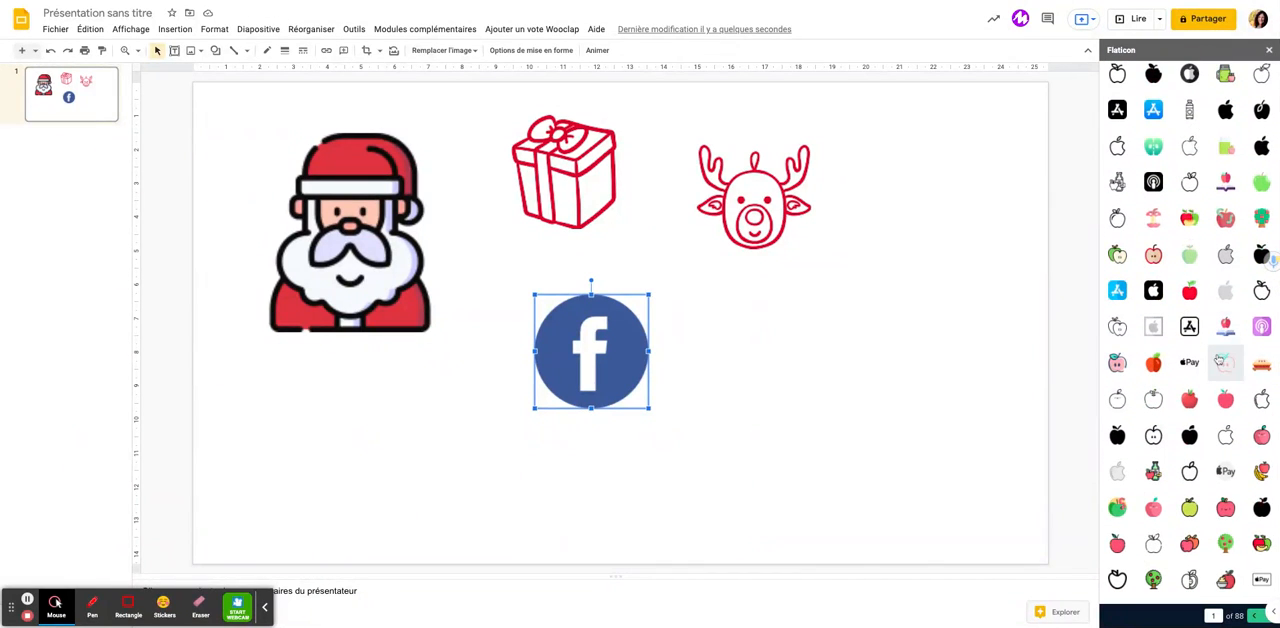
{"action": "scroll", "coordinate": [1218, 358], "scroll_direction": "up", "scroll_amount": 5}
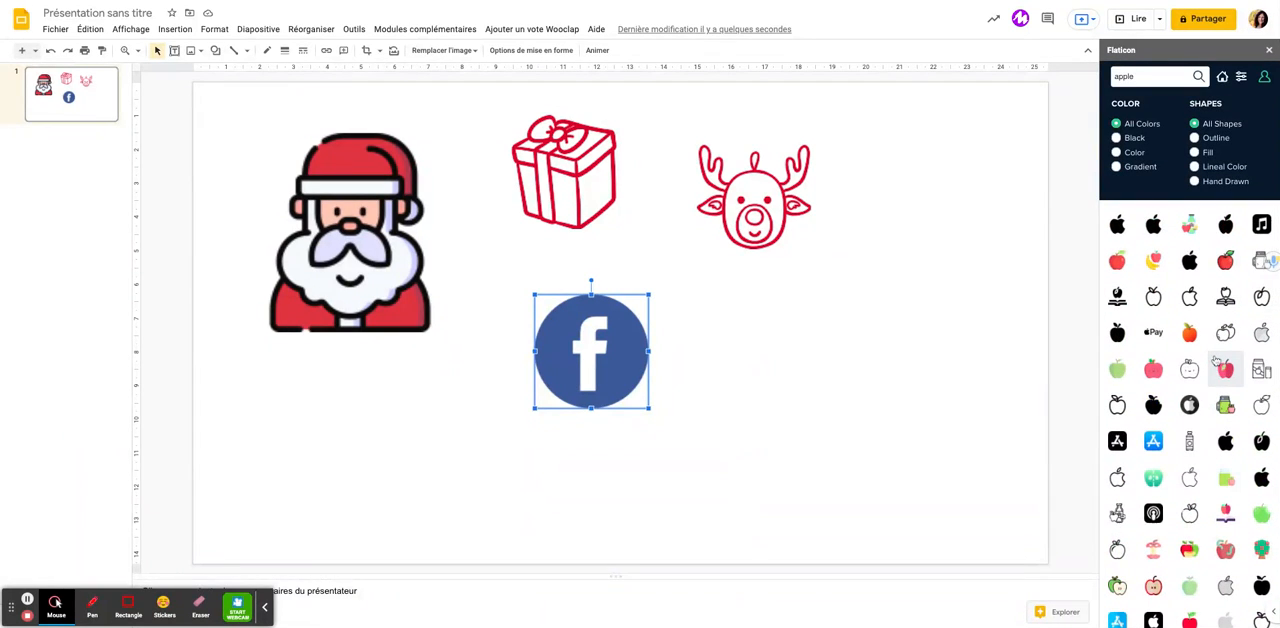
{"action": "left_click", "coordinate": [1222, 77]}
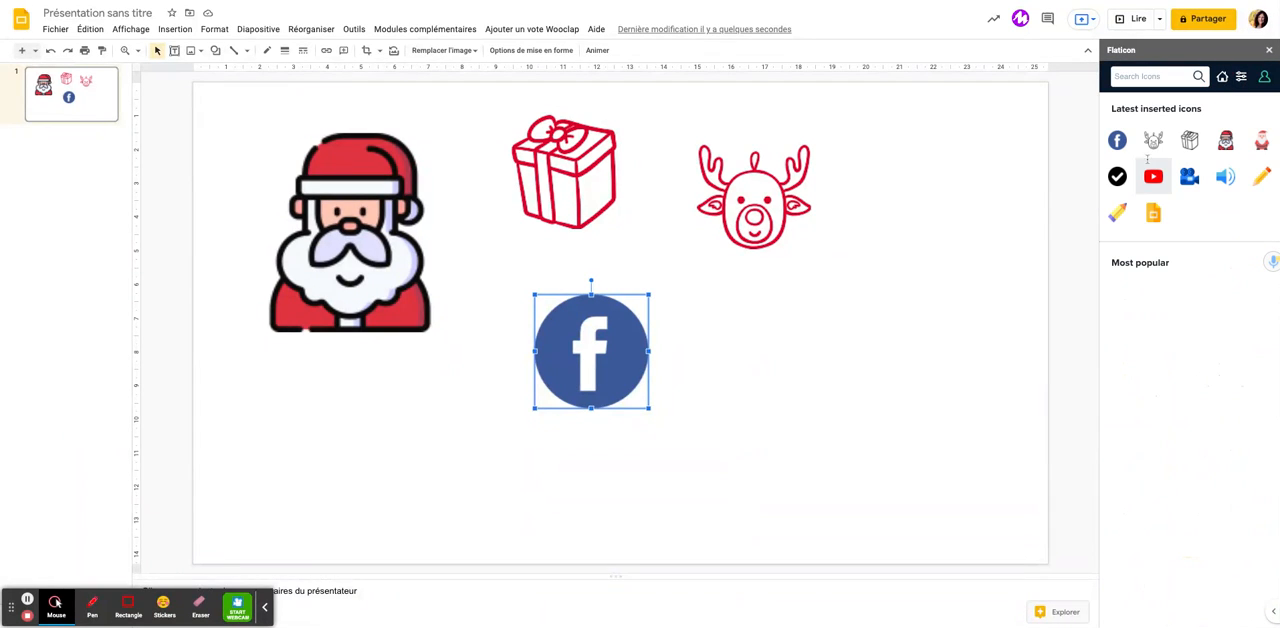